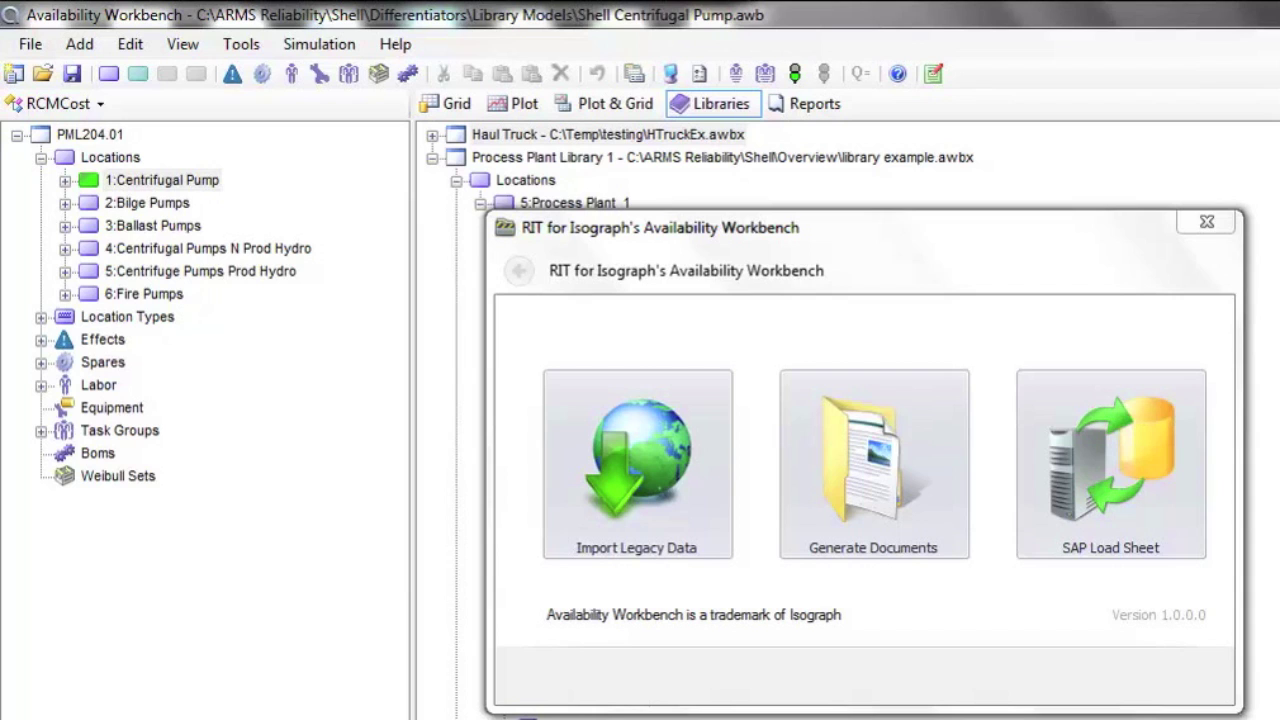
Dismiss and reopen the RIT add-in launcher over the Example 1 model
key("Escape")
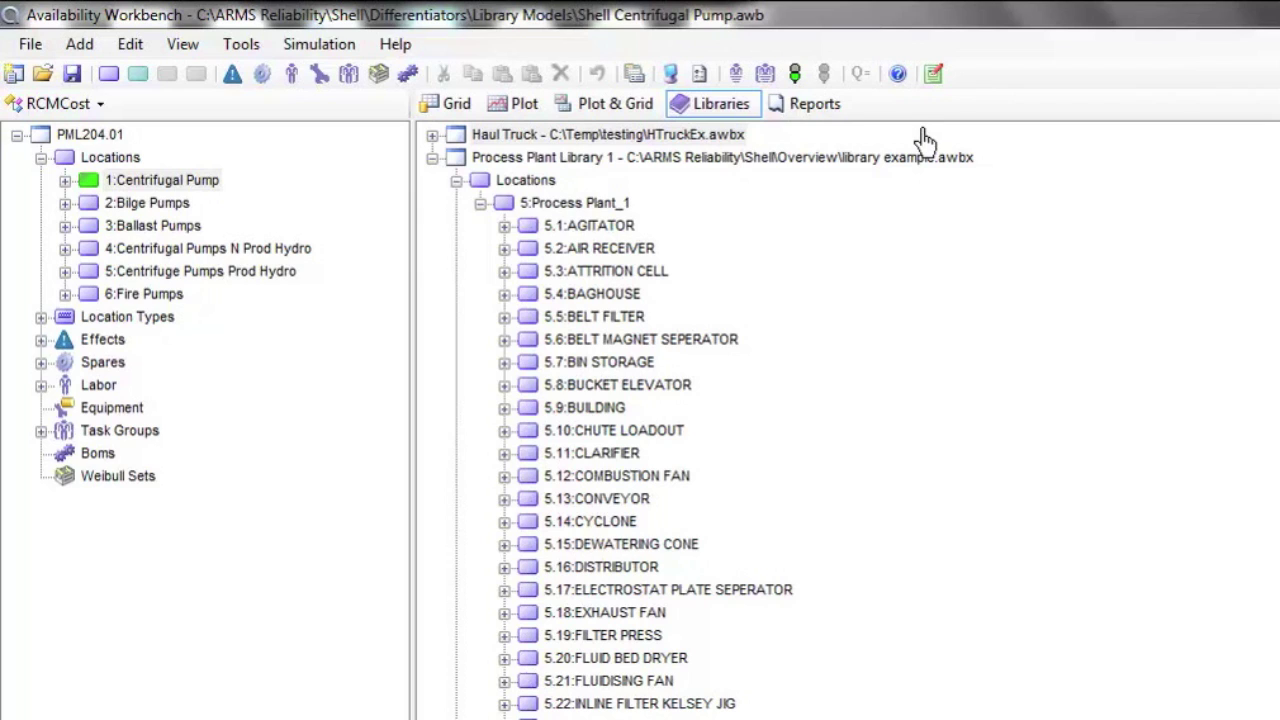
left_click(933, 75)
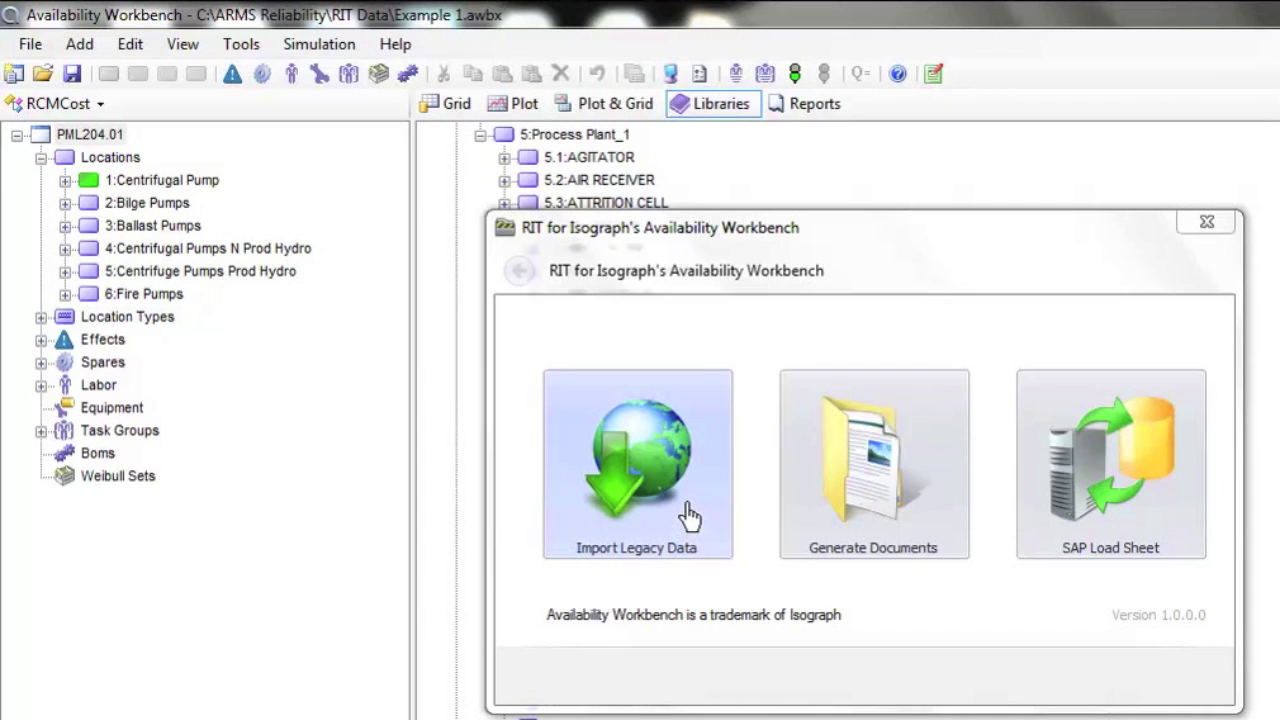
Start the legacy import wizard and select Legacy Data.xlsx as the source spreadsheet
left_click(688, 518)
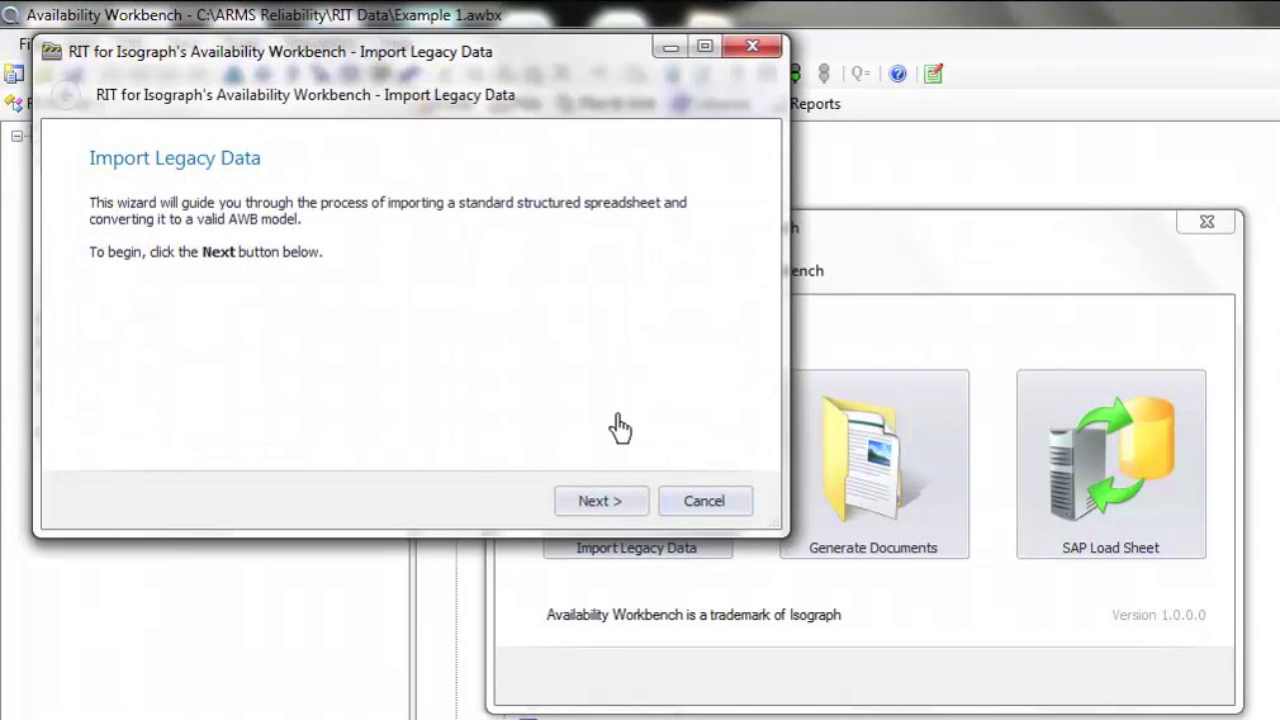
left_click(610, 500)
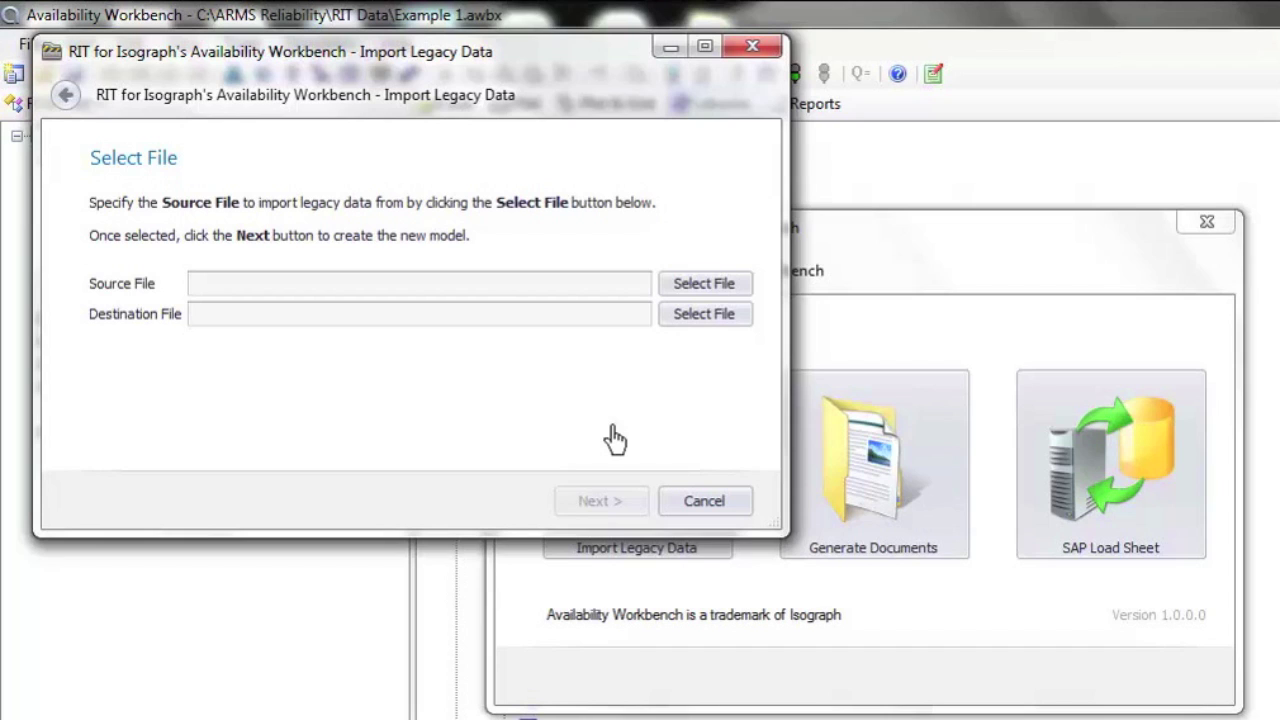
left_click(743, 285)
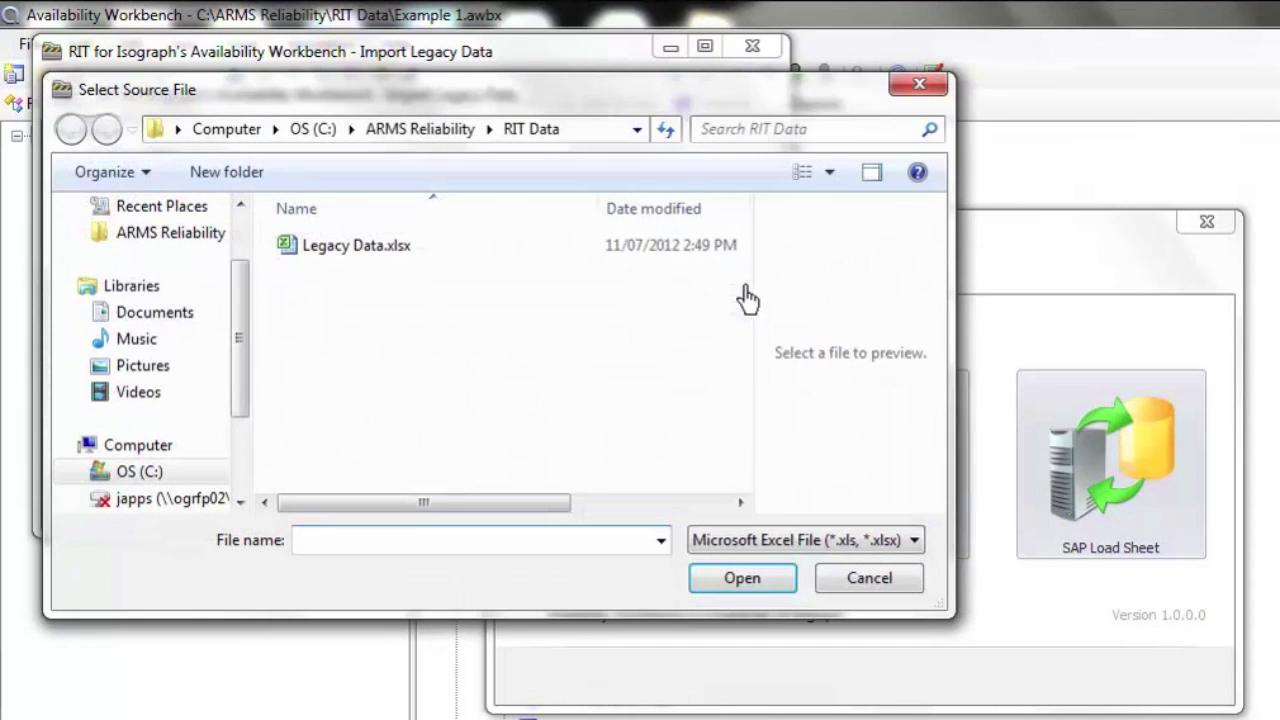
left_click(376, 260)
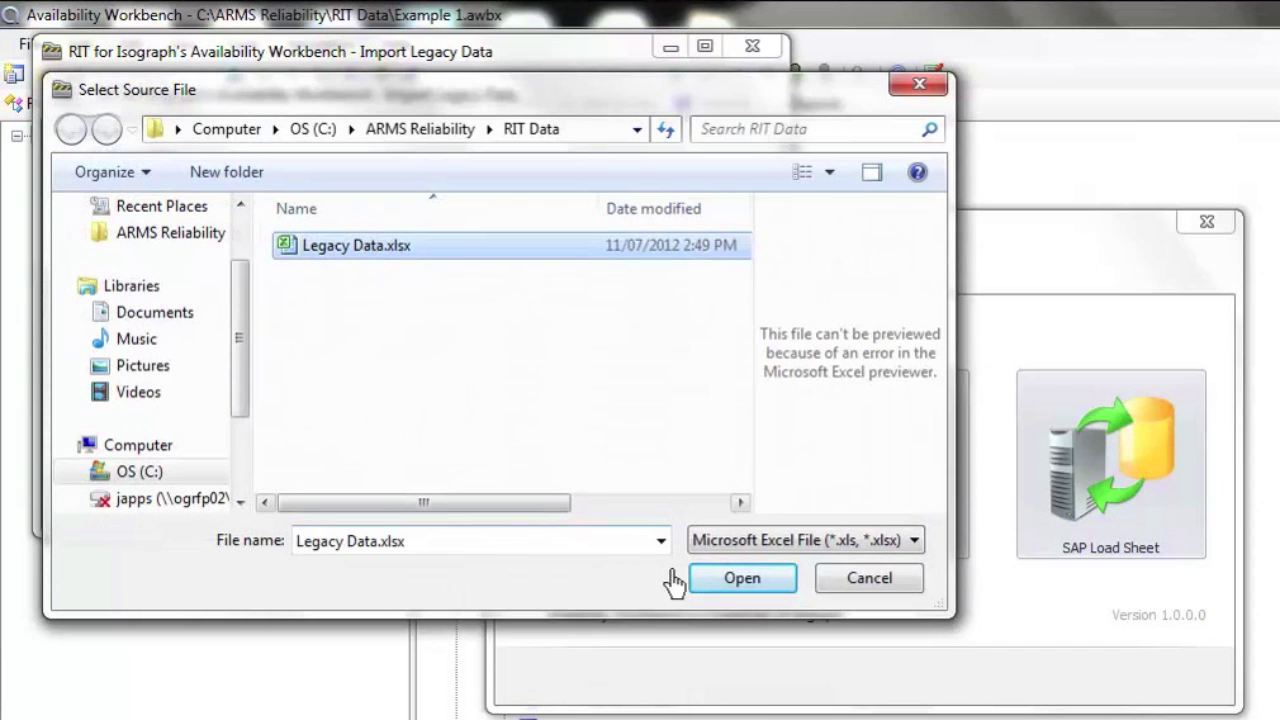
left_click(748, 590)
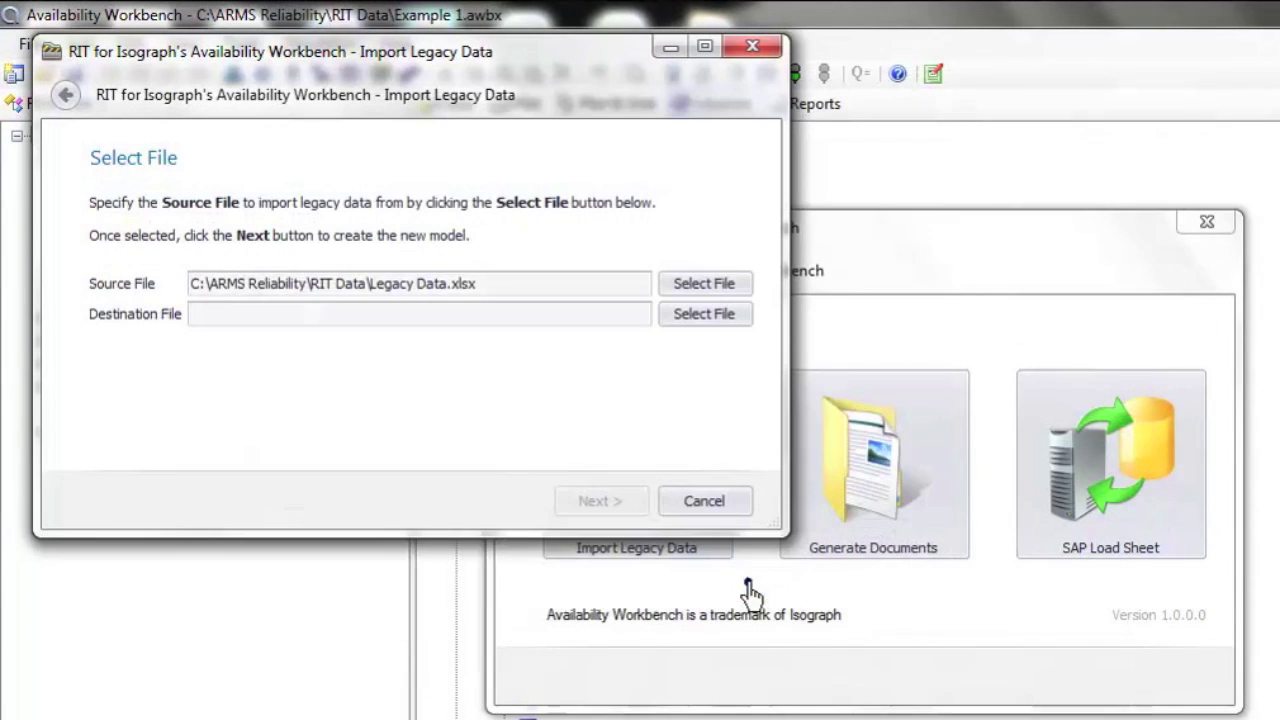
Set the destination to a new 'legacy model' file and run the import to completion
left_click(682, 330)
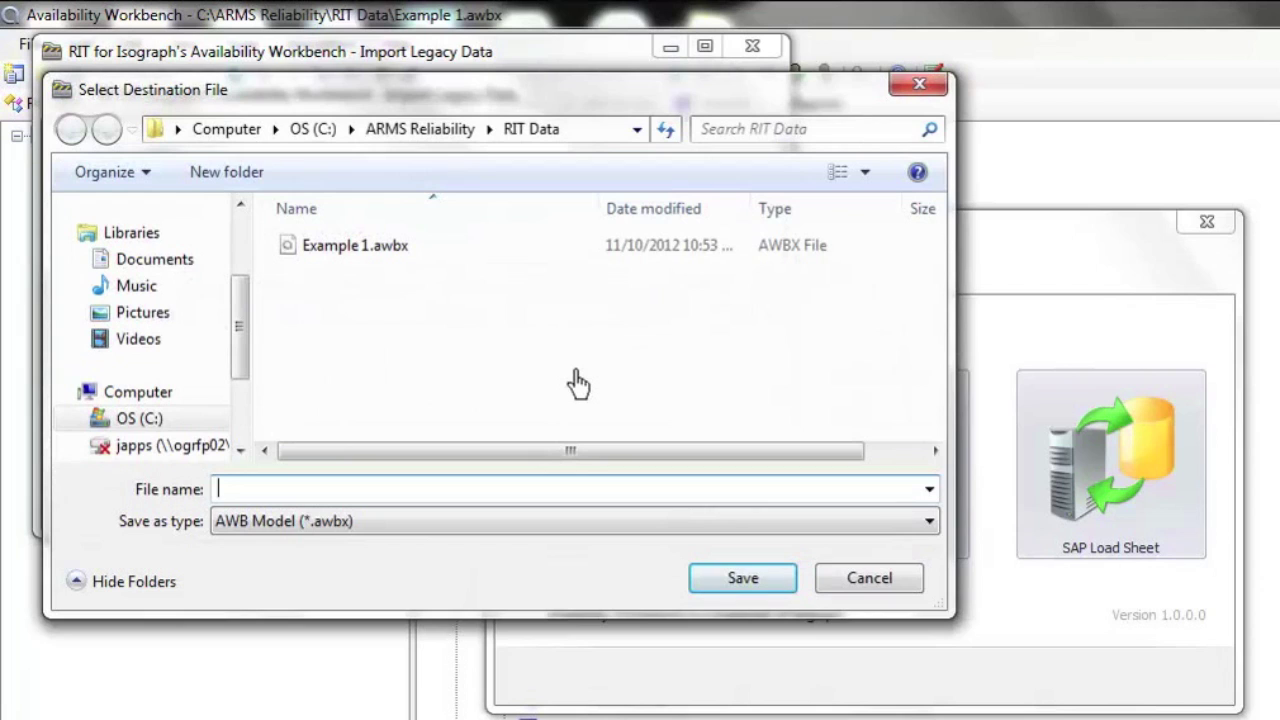
type("legacy")
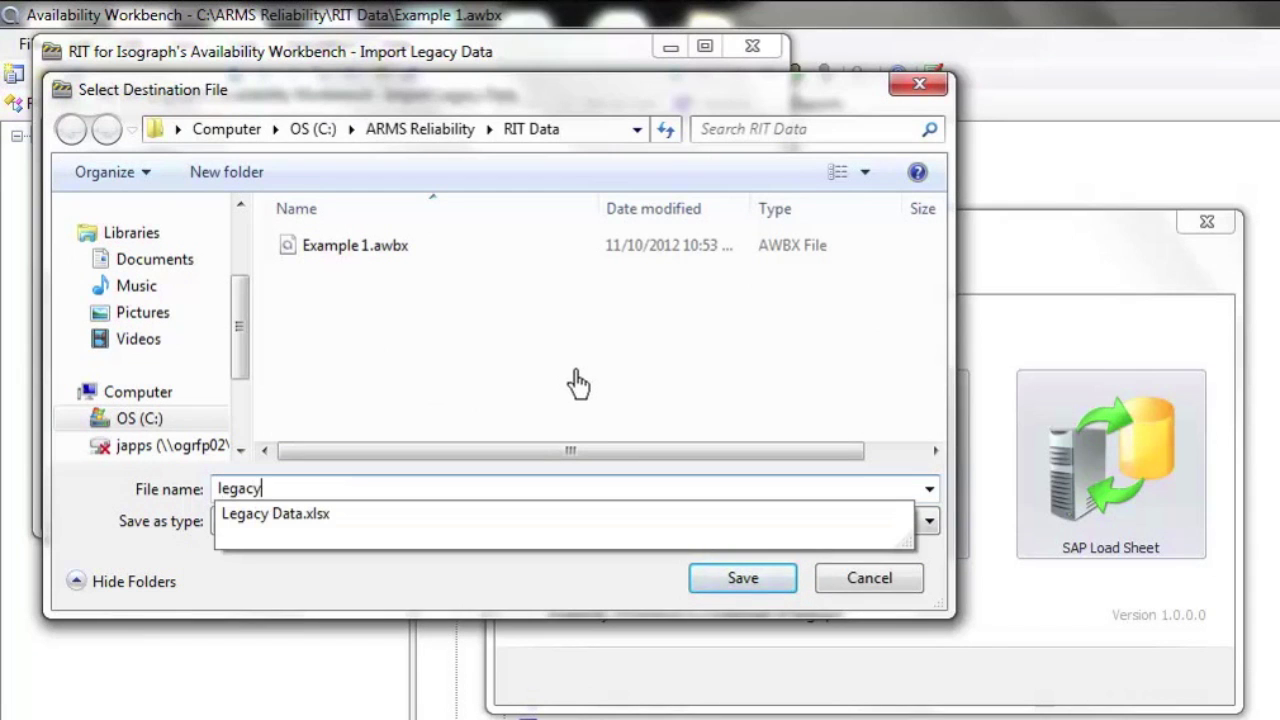
type(" model")
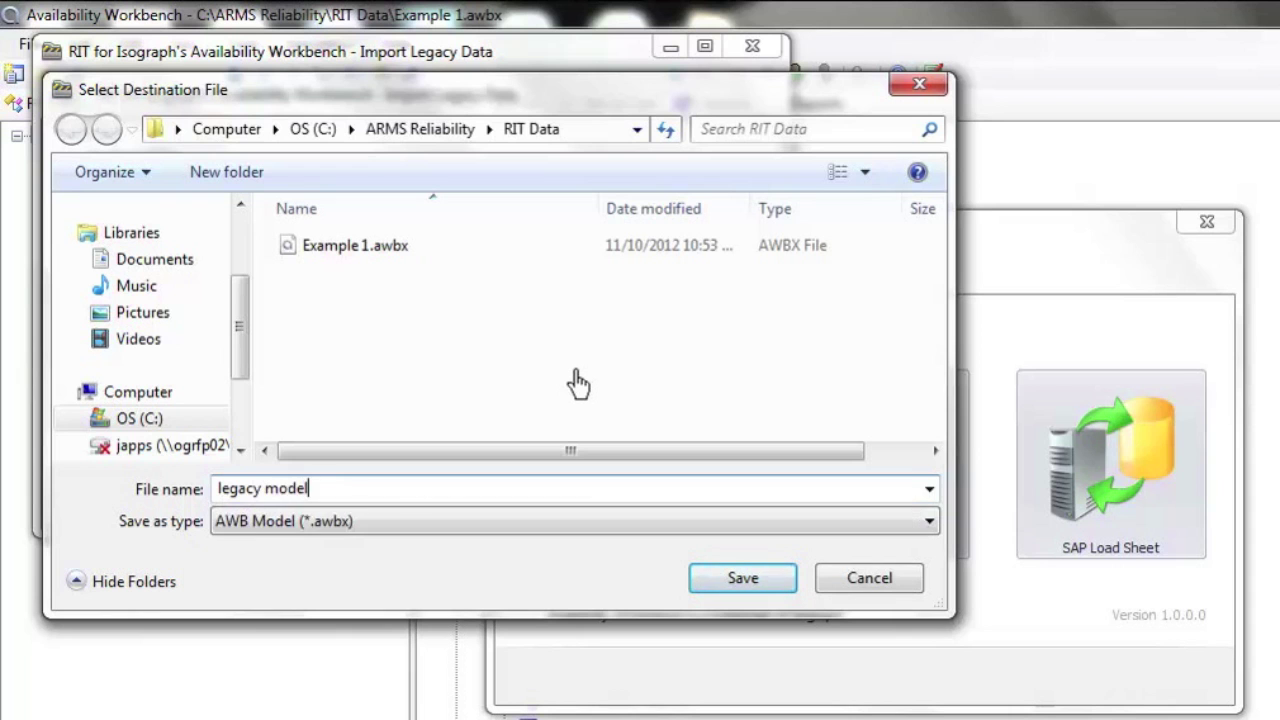
key("Return")
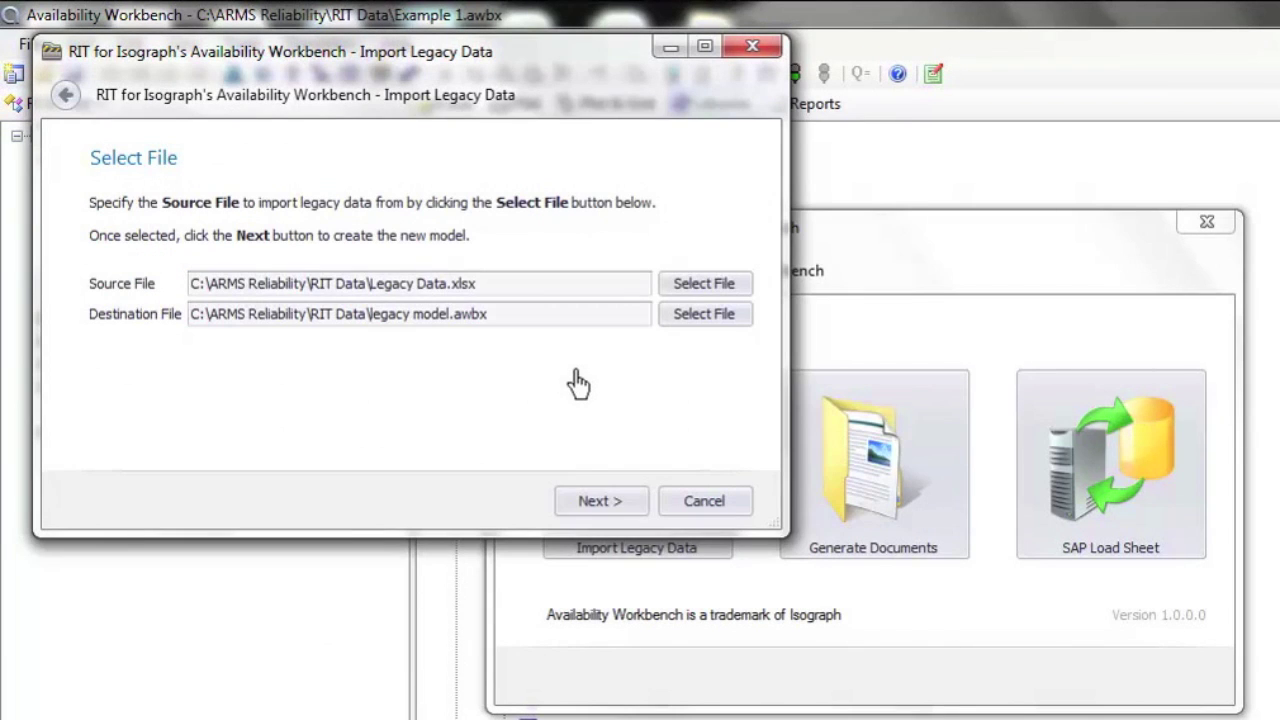
left_click(586, 503)
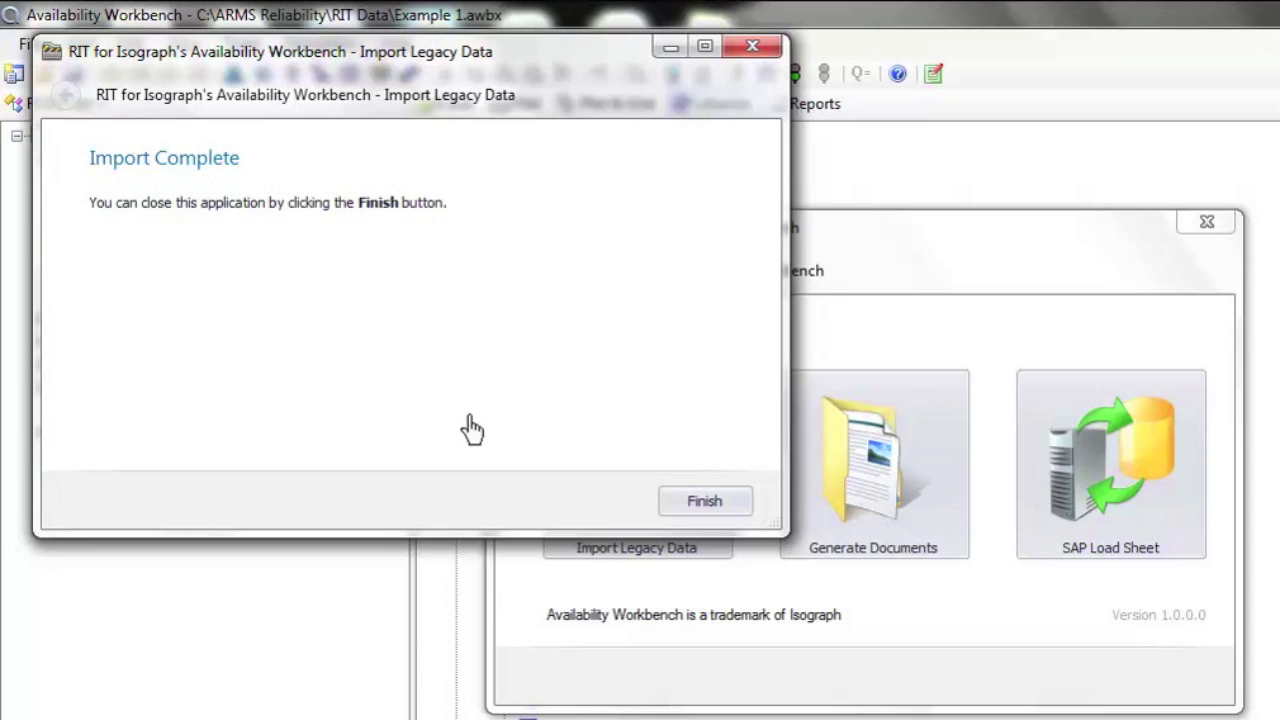
left_click(671, 503)
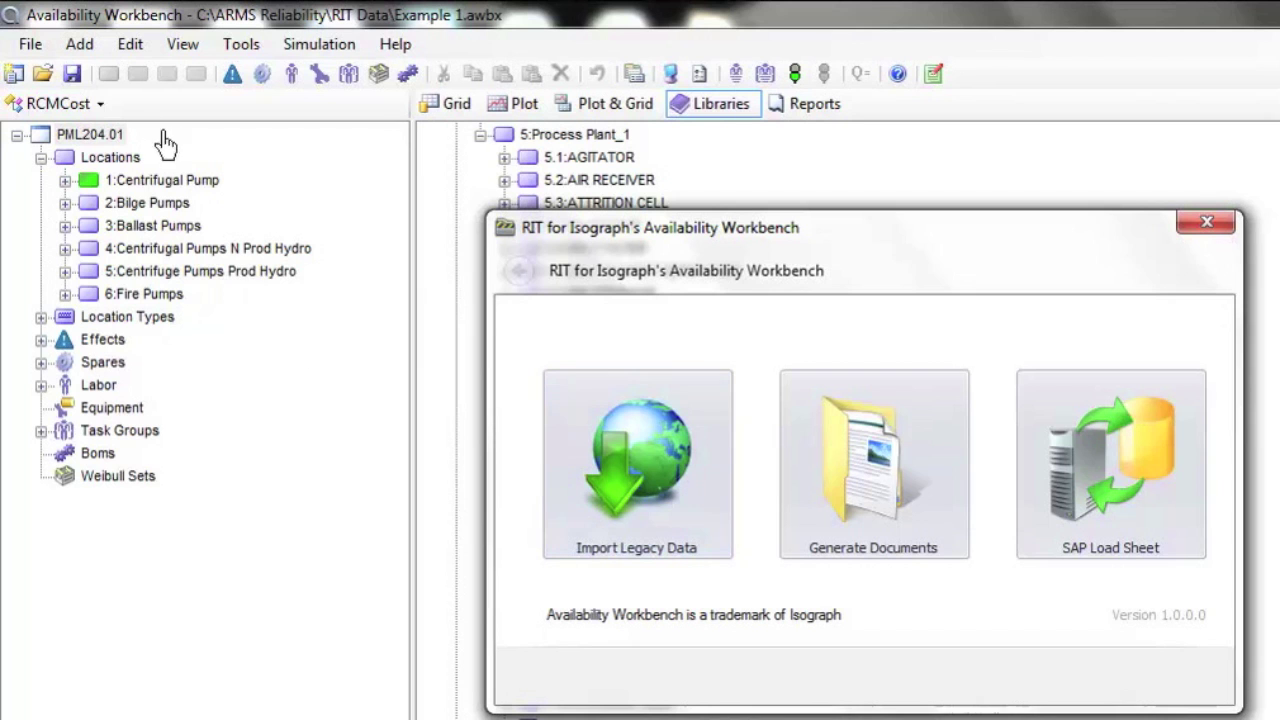
Close the launcher and open the legacy model.awbx file
left_click(48, 82)
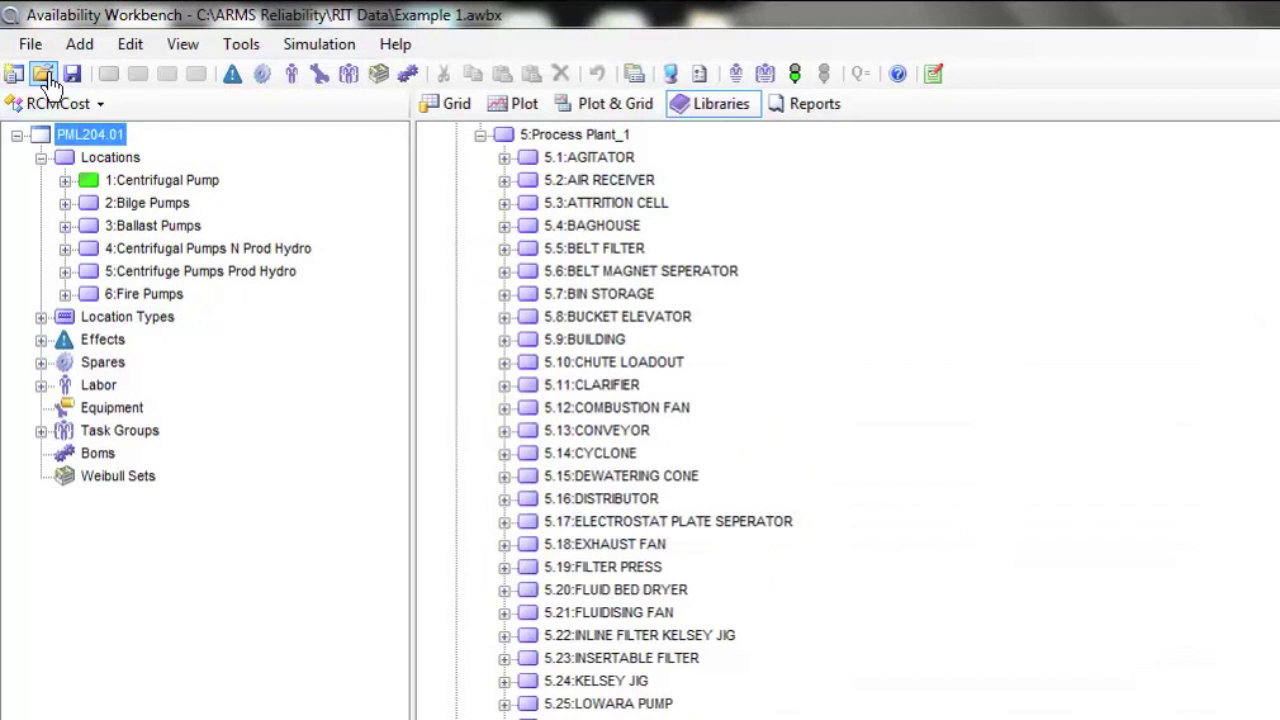
left_click(46, 78)
left_click(321, 244)
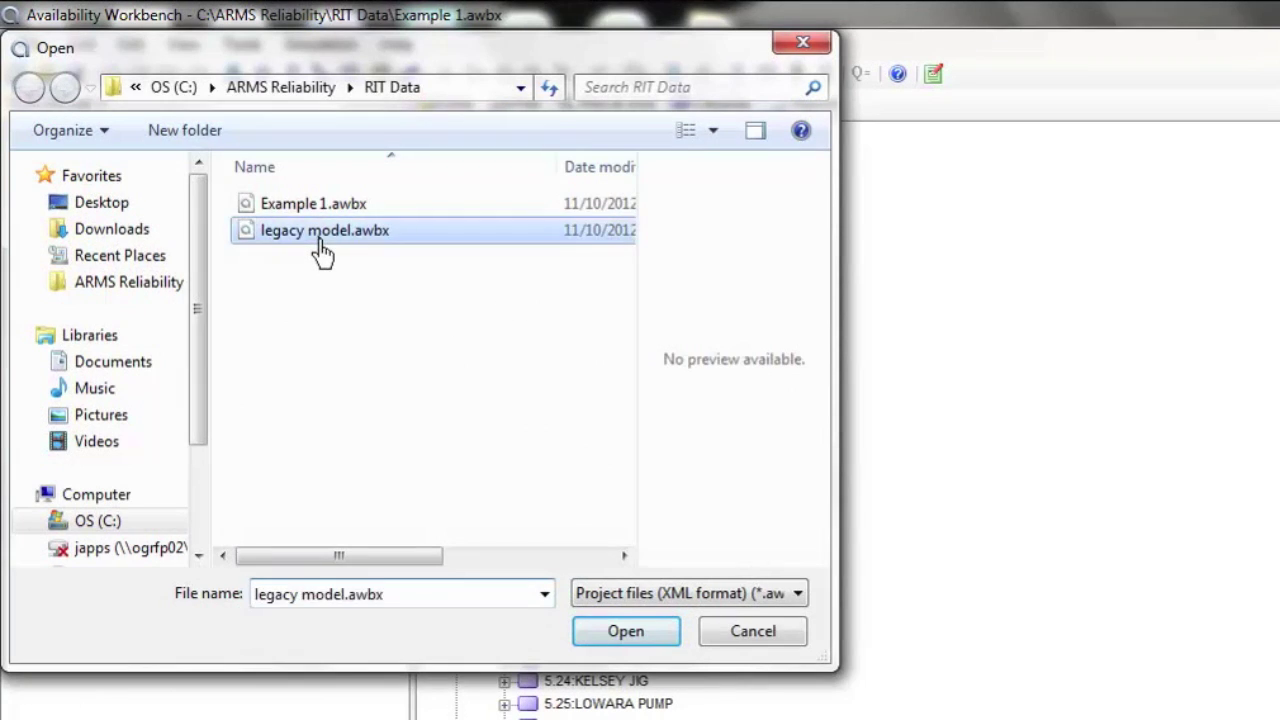
double_click(321, 250)
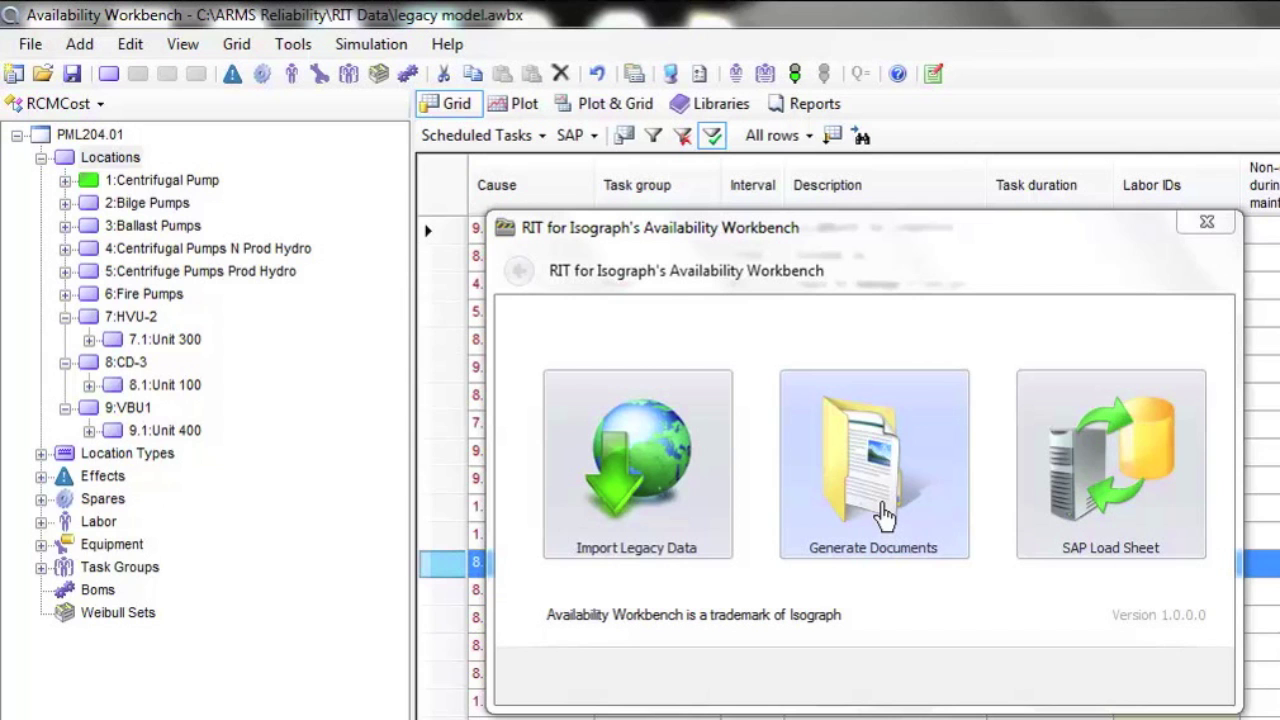
In Generate Documents, select only IN1, PM3000, PM3010 and PM3020
left_click(882, 510)
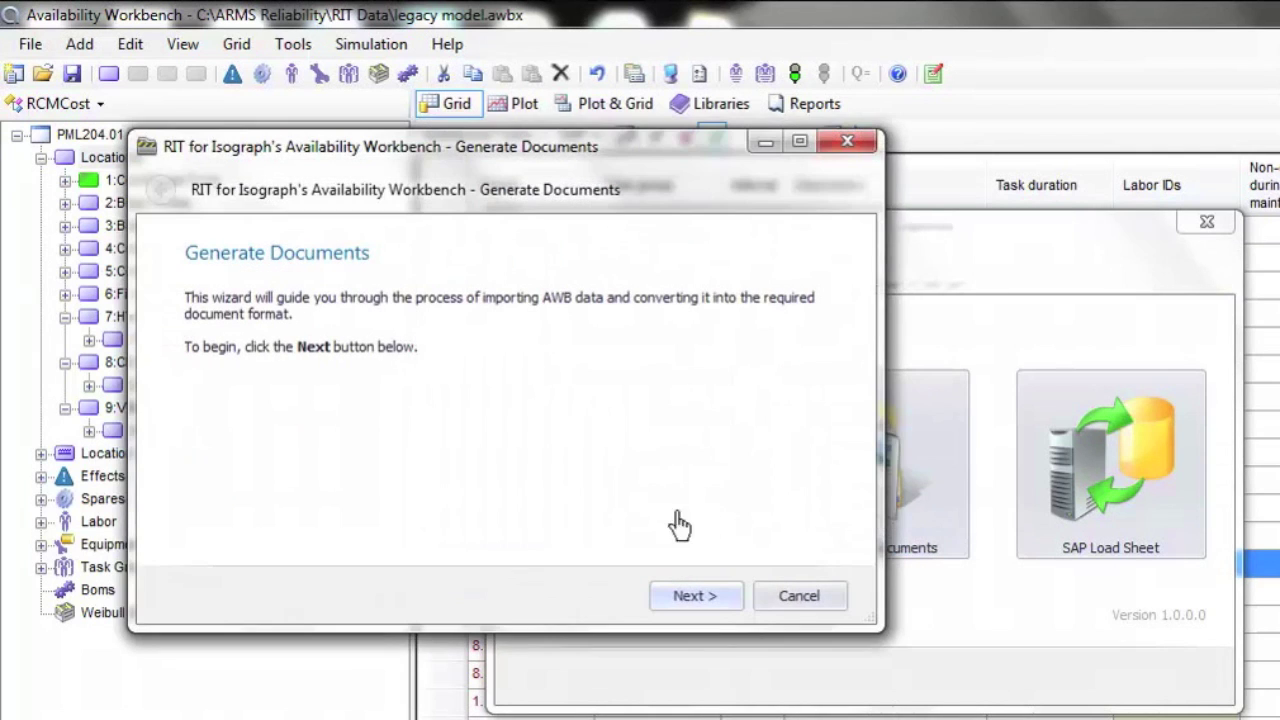
left_click(688, 597)
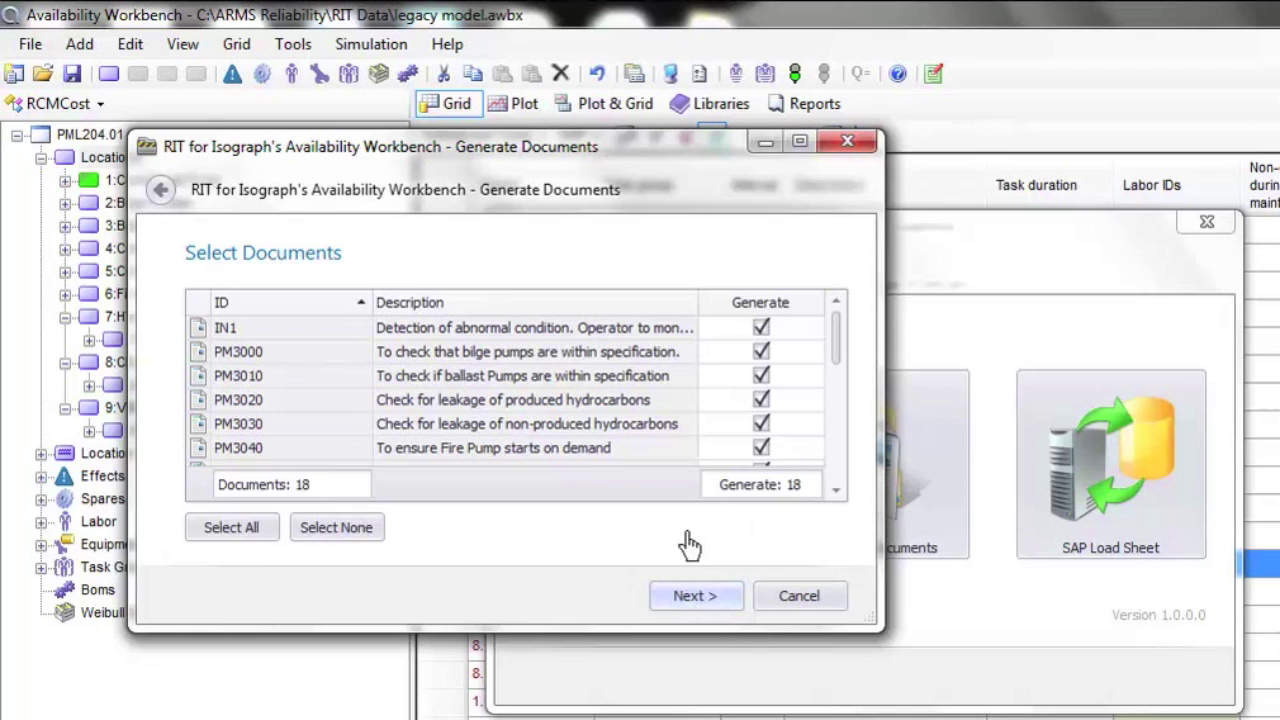
left_click(322, 536)
left_click(761, 327)
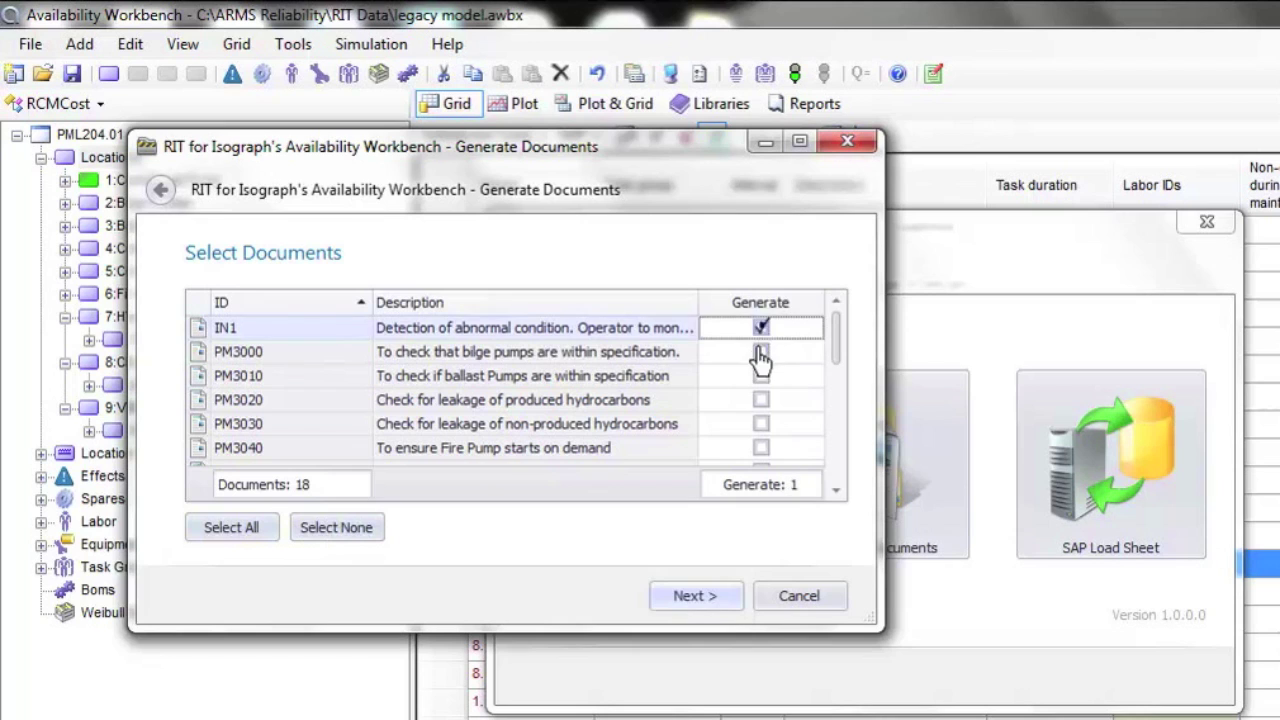
left_click(761, 352)
left_click(761, 376)
left_click(761, 400)
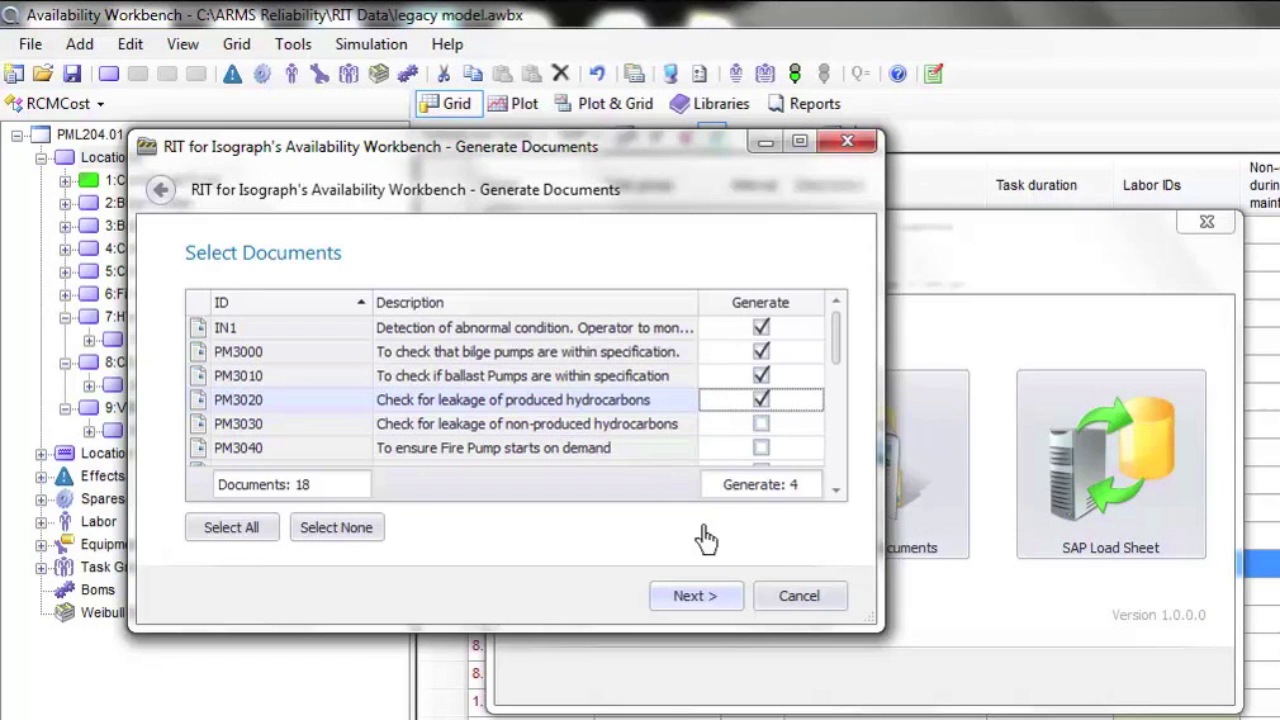
Output the four documents to a new desktop folder, New folder (5), and open it
left_click(708, 602)
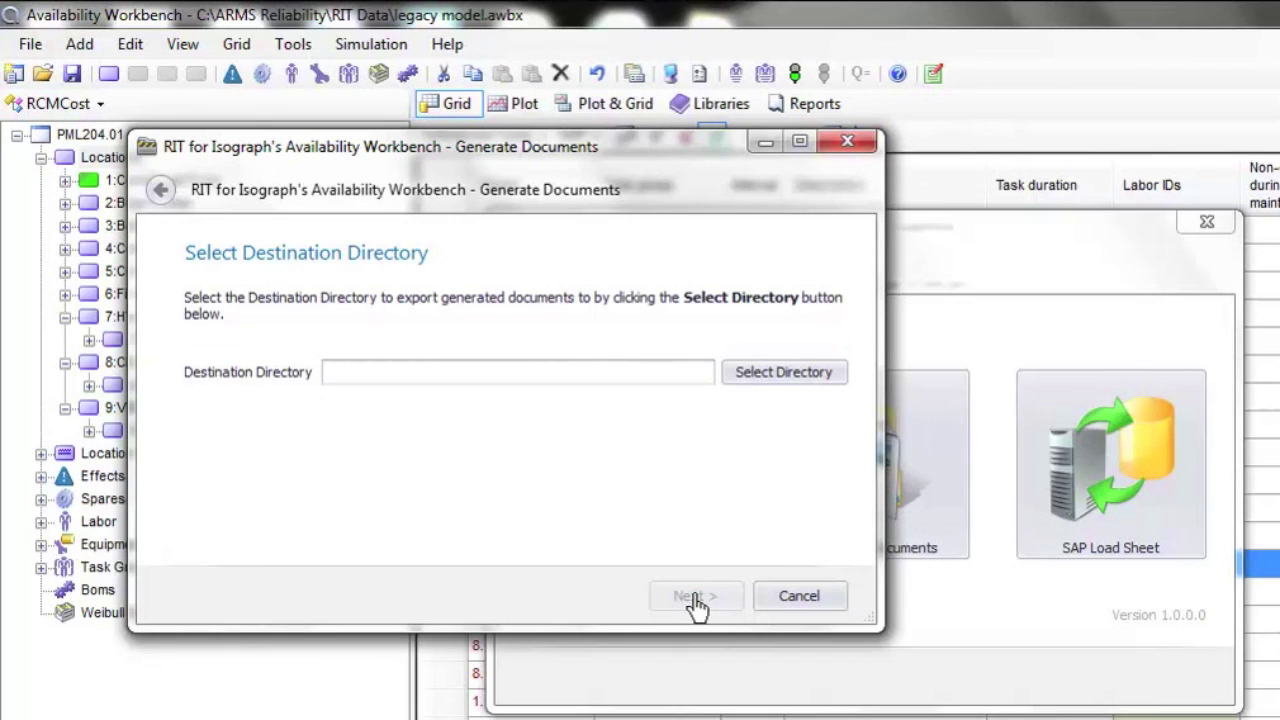
left_click(789, 377)
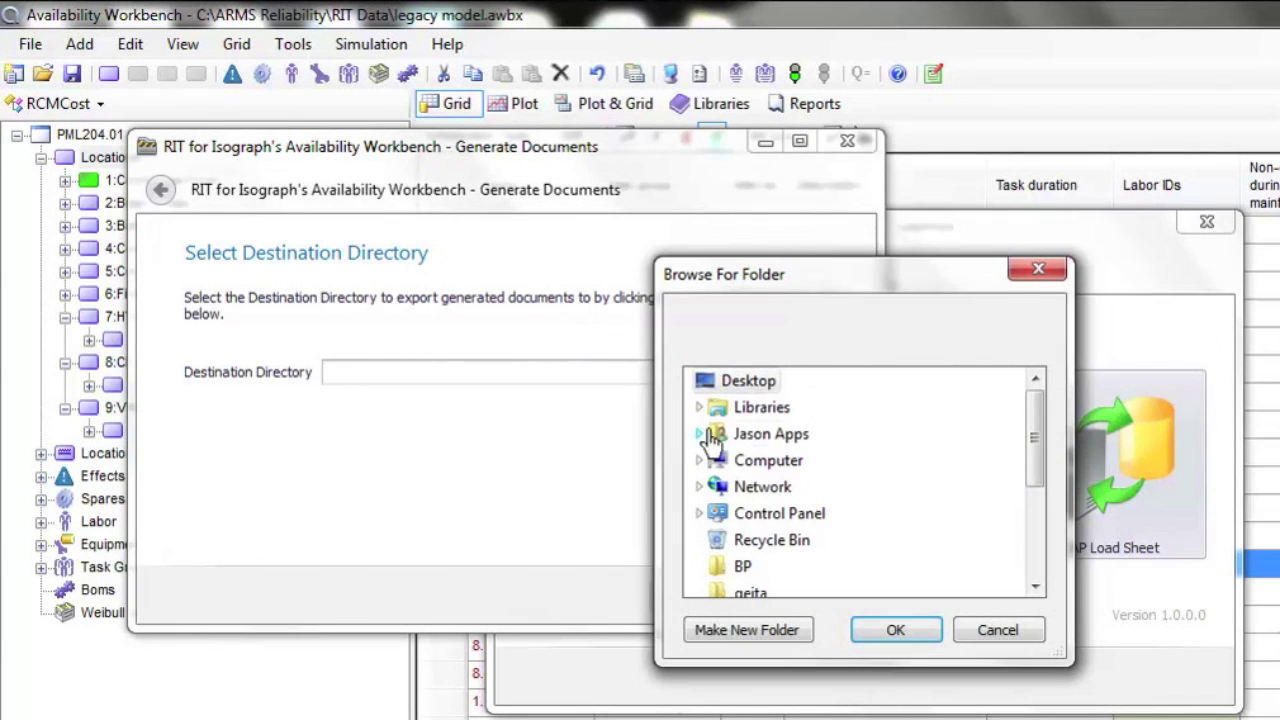
left_click(795, 630)
left_click(903, 572)
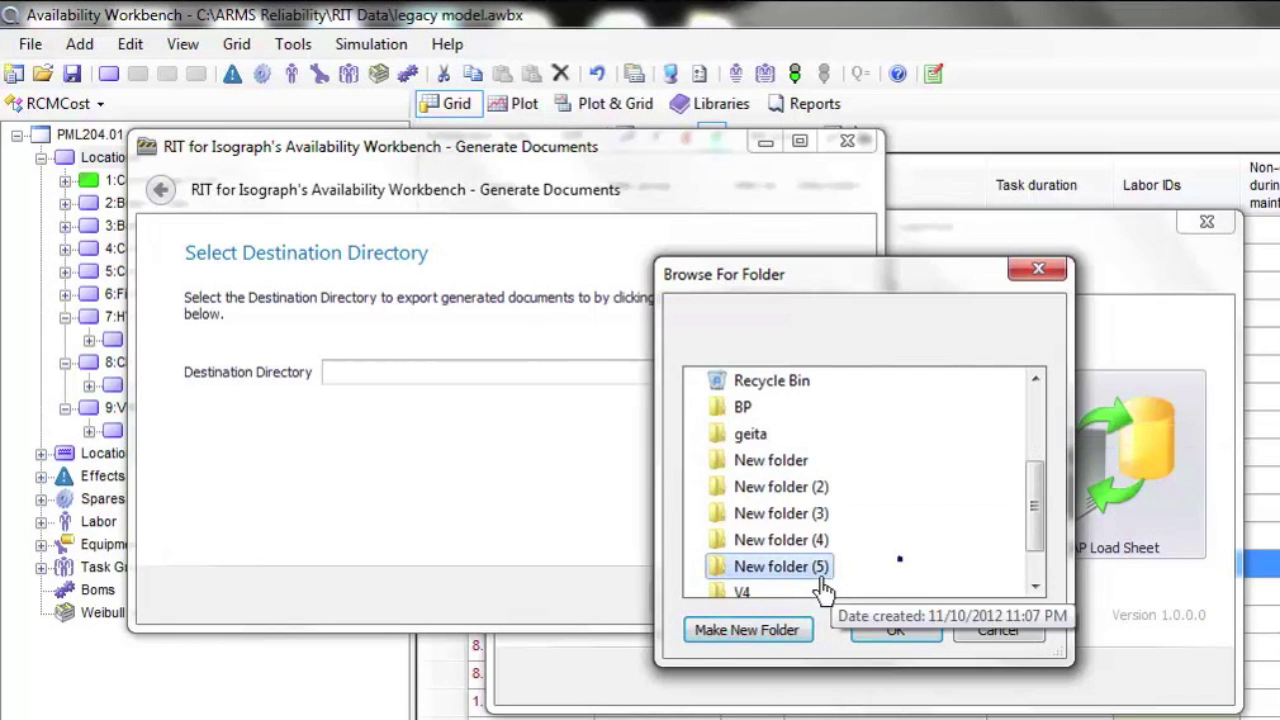
left_click(898, 632)
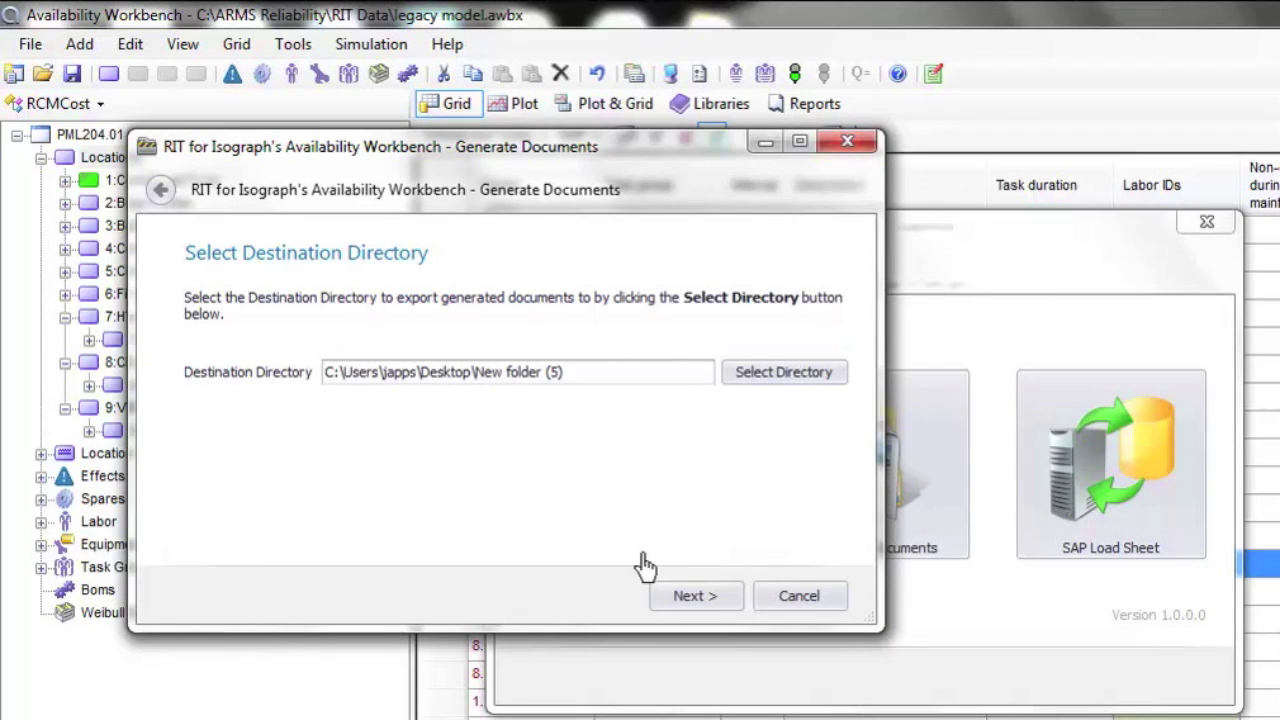
left_click(692, 598)
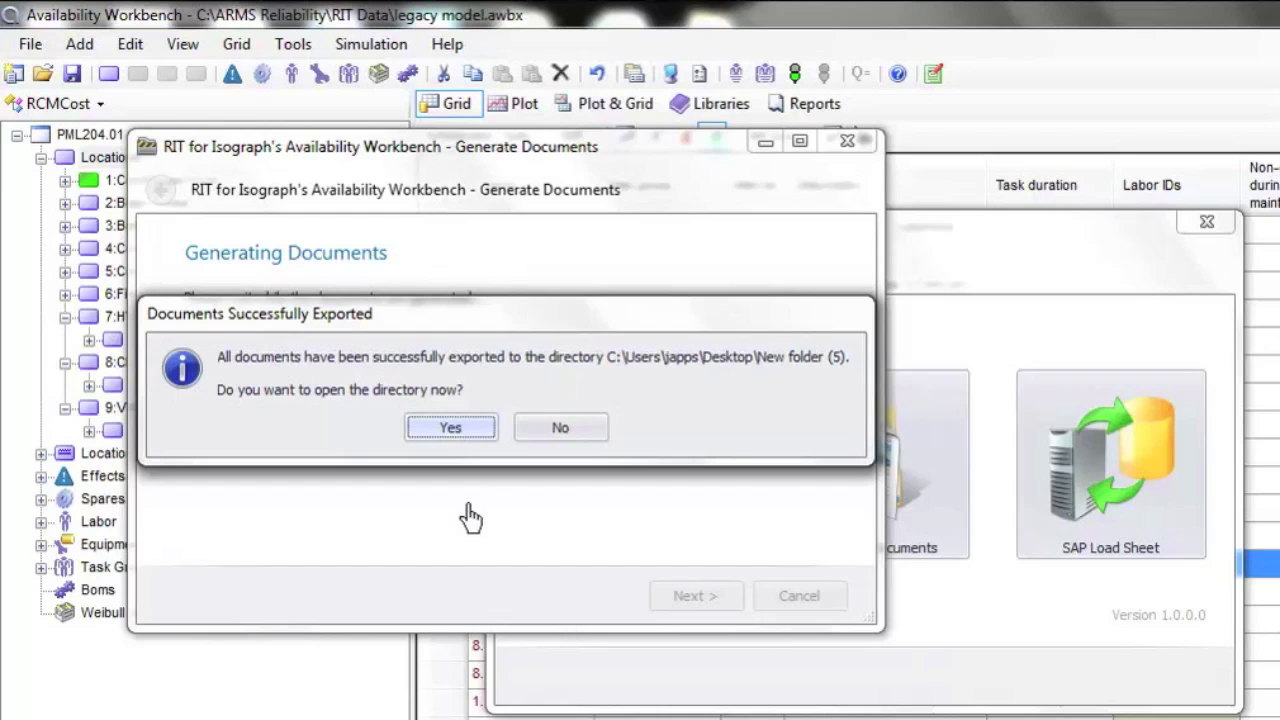
left_click(446, 430)
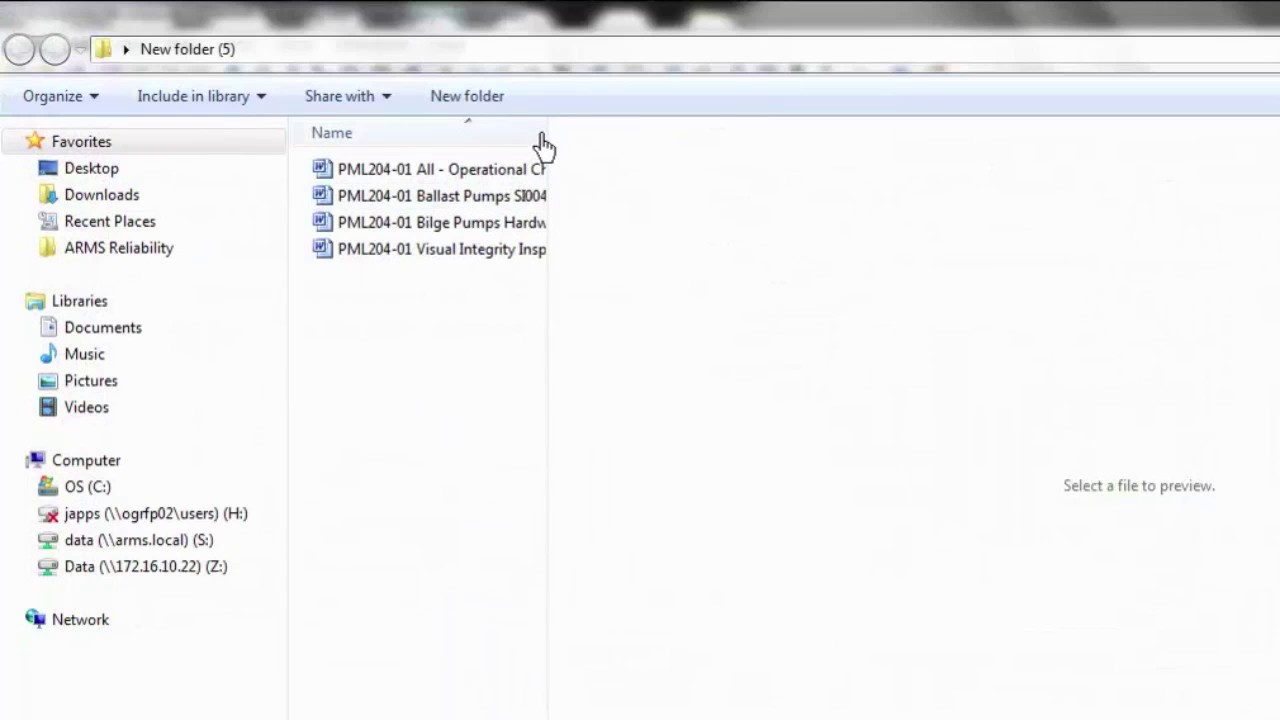
Widen the Explorer file list to show the documents' Date modified and Type columns
left_click_drag(543, 145, 834, 157)
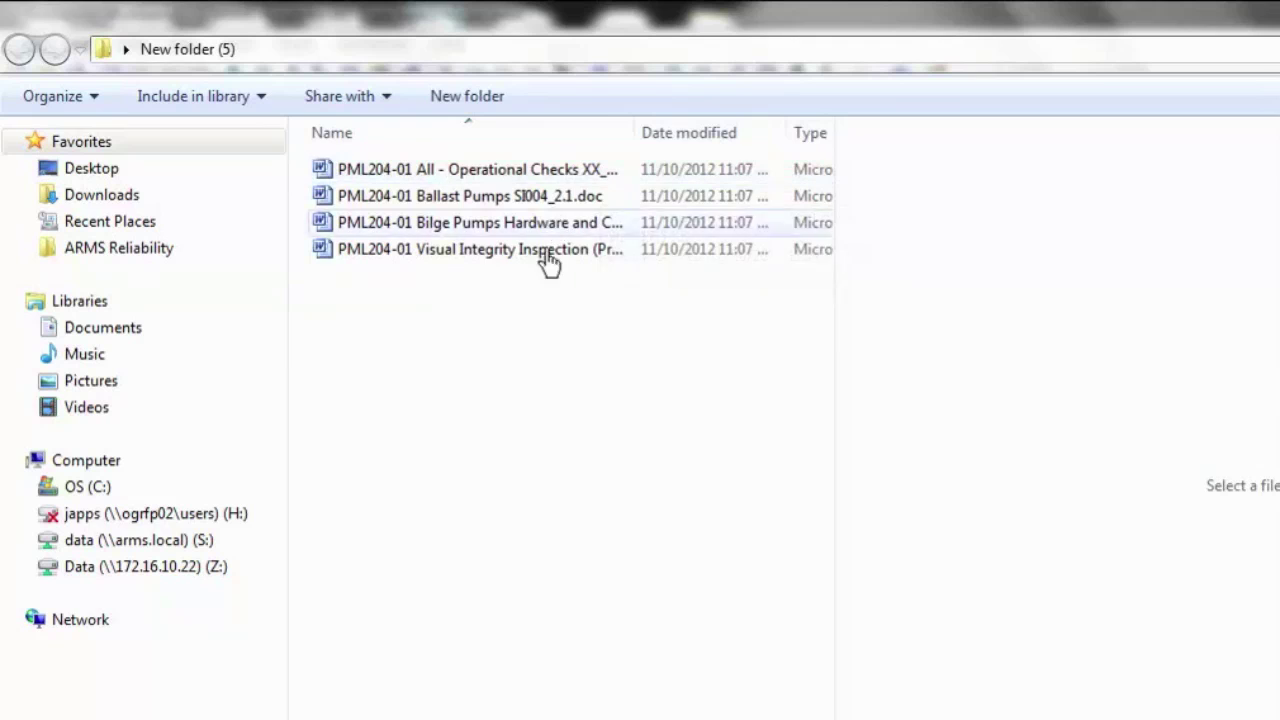
mouse_move(537, 271)
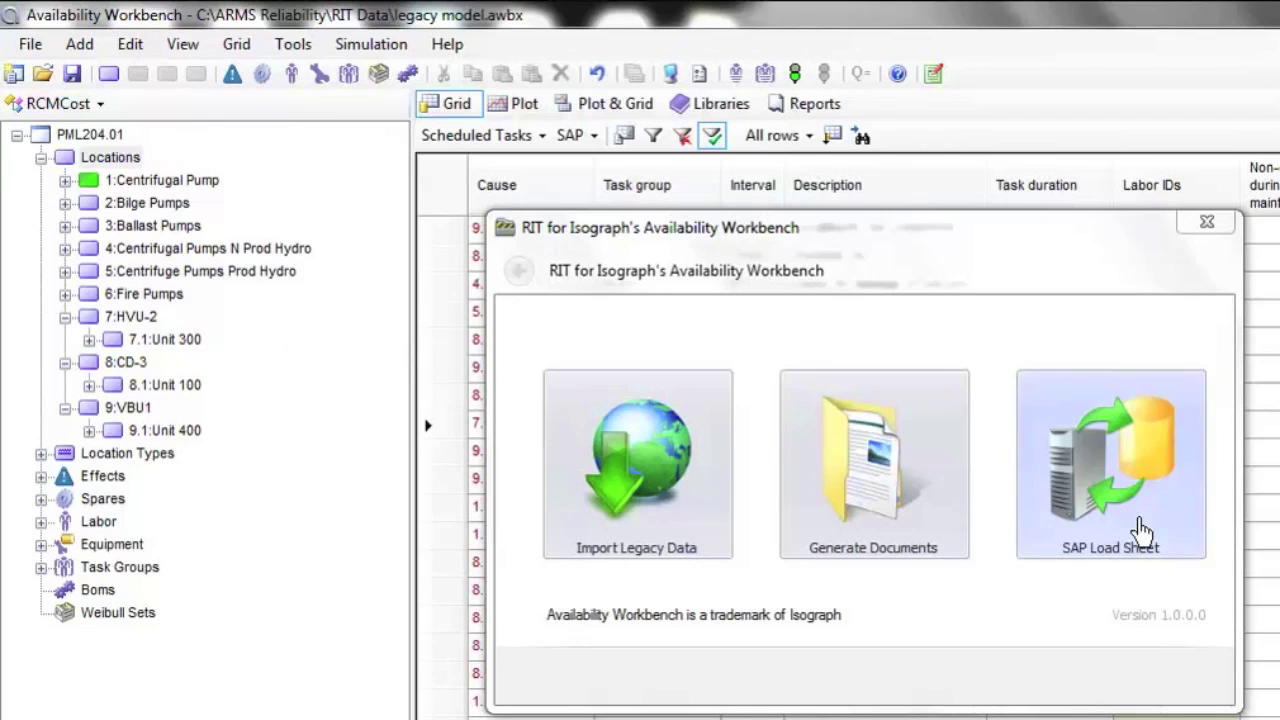
left_click(1088, 533)
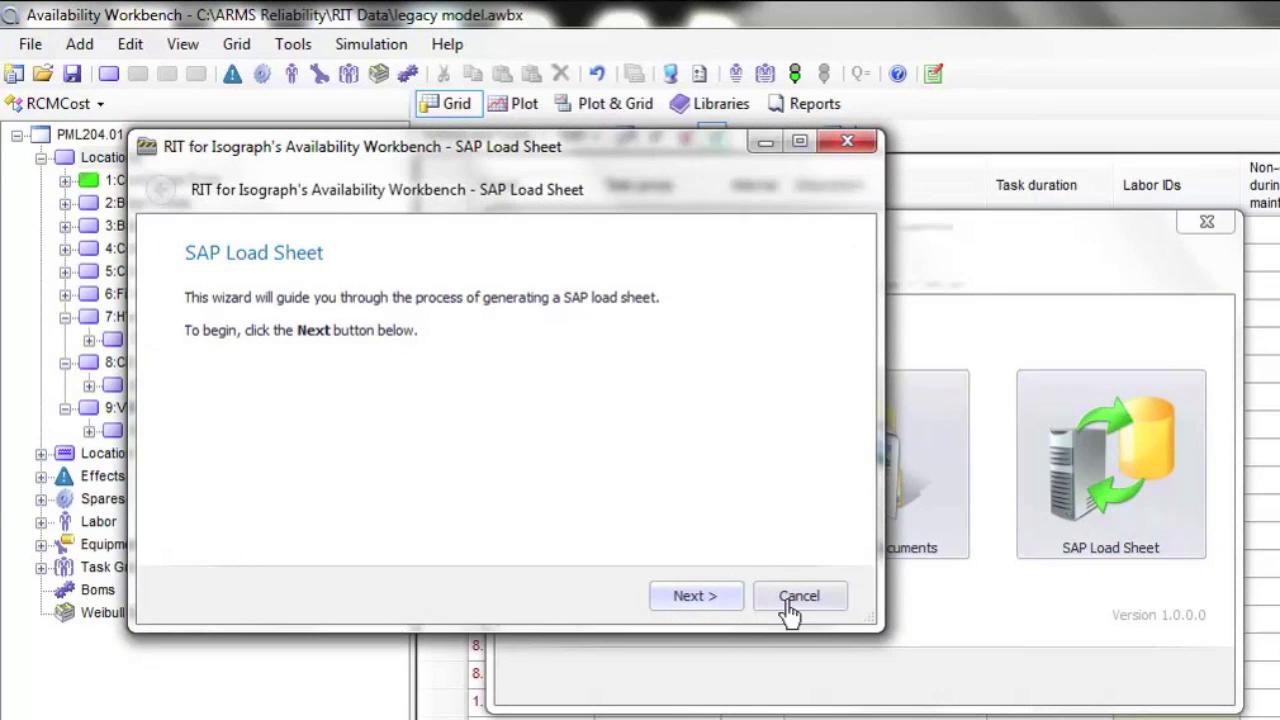
left_click(734, 606)
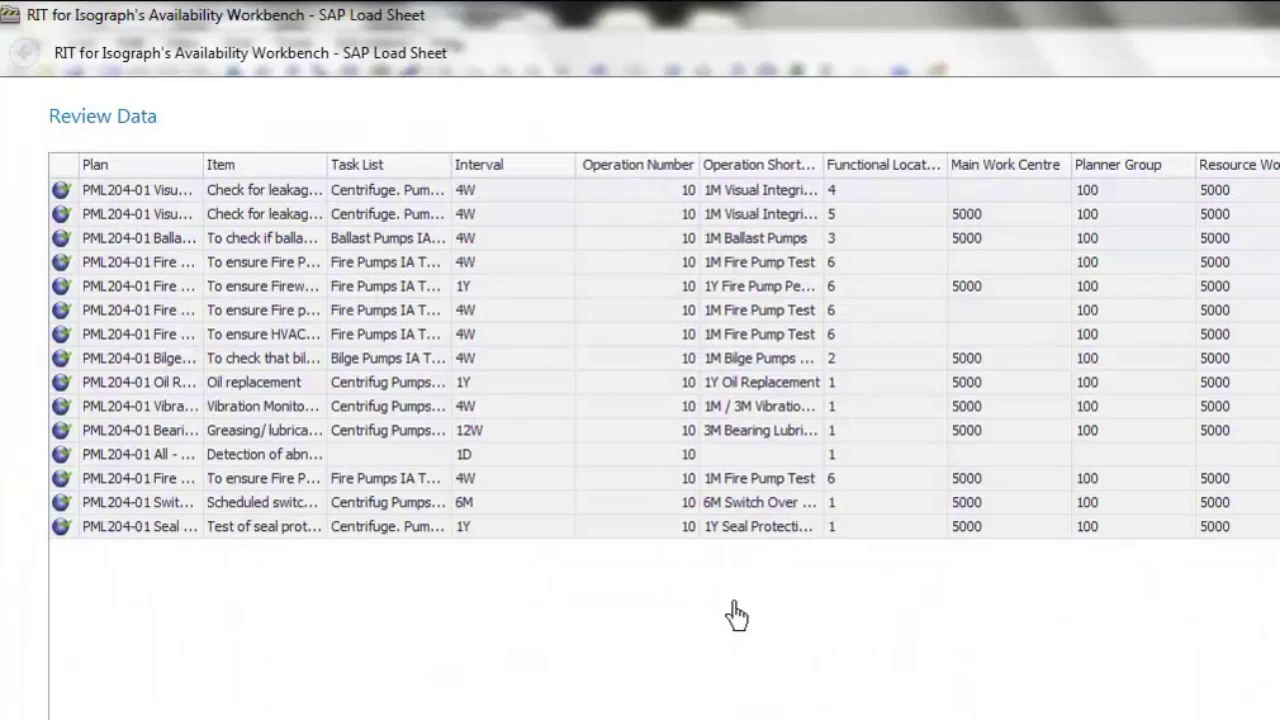